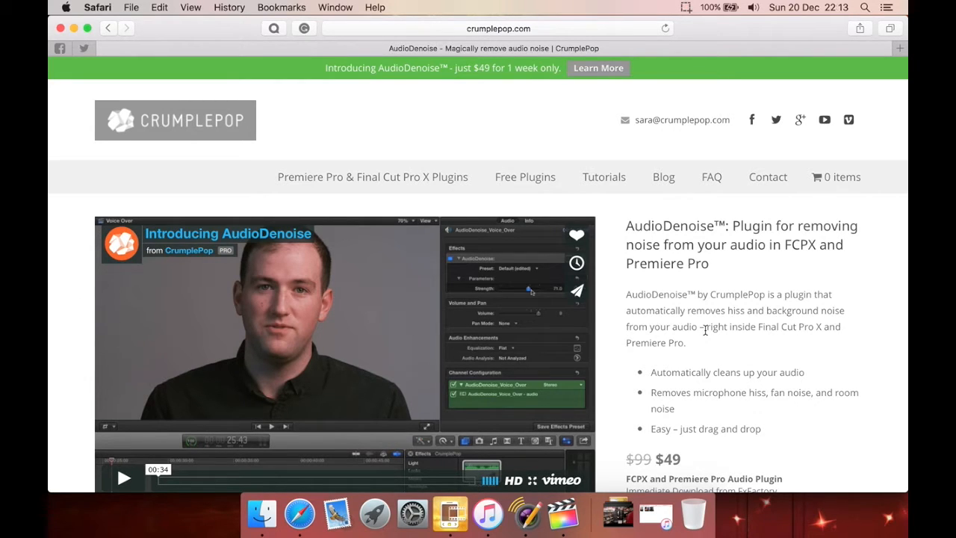
Read through the AudioDenoise product page, covering its price, features and noise removal details.
scroll(704, 329, down, 3)
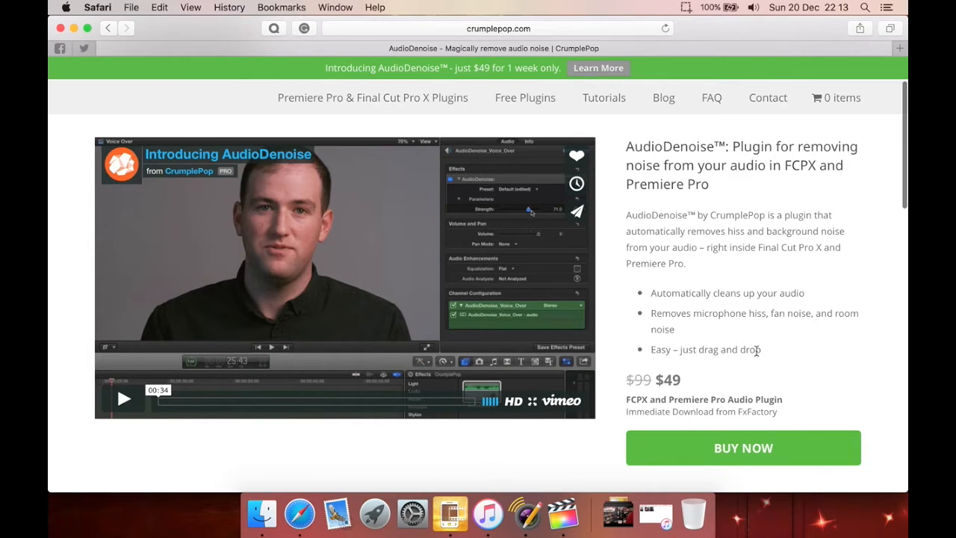
scroll(755, 355, down, 3)
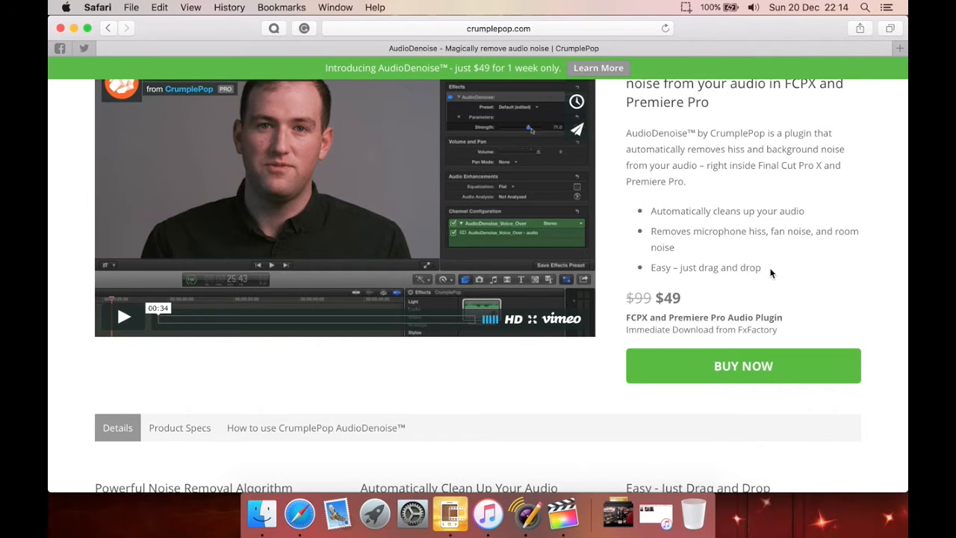
scroll(770, 274, down, 5)
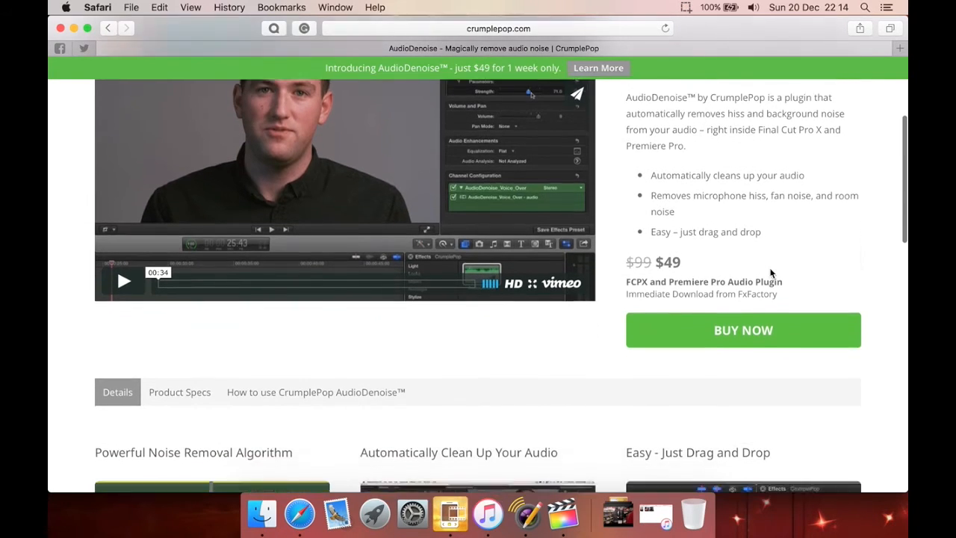
scroll(771, 273, down, 1)
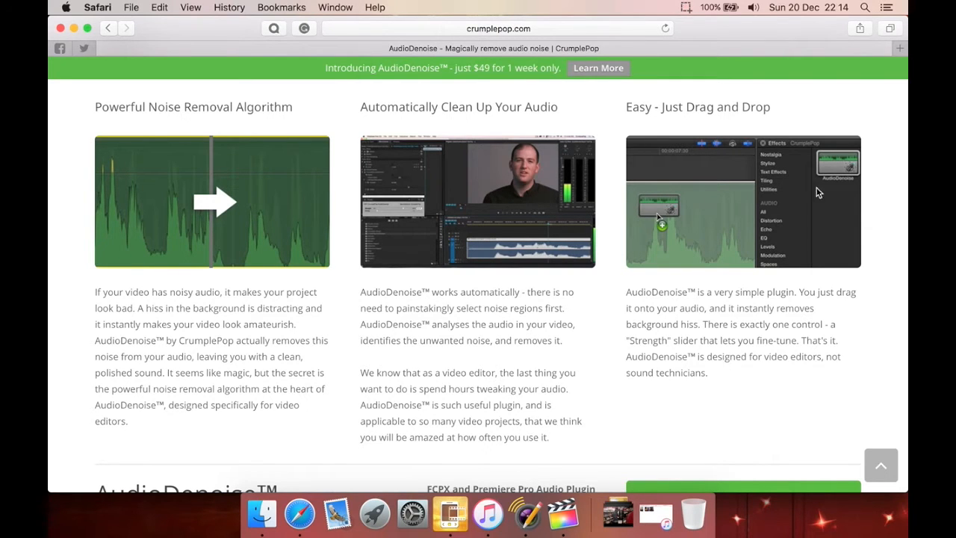
scroll(579, 236, down, 4)
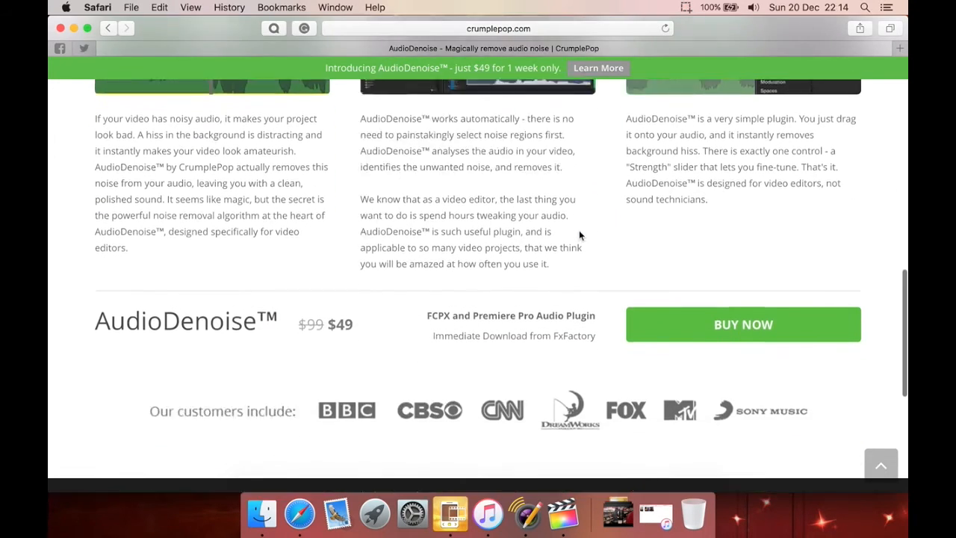
scroll(580, 236, up, 10)
scroll(563, 327, down, 2)
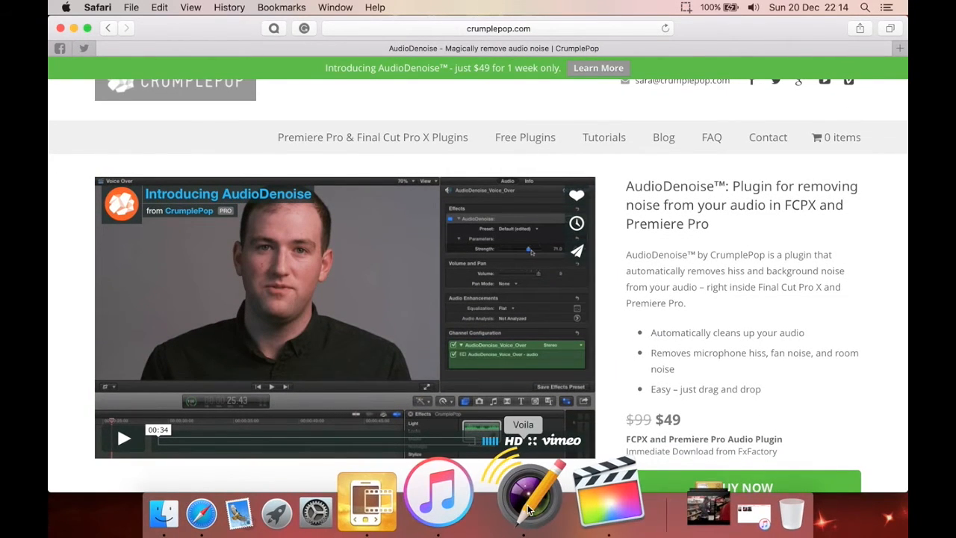
Switch to Final Cut Pro and play the Voila_plugtest clip to hear its original noisy audio.
click(551, 508)
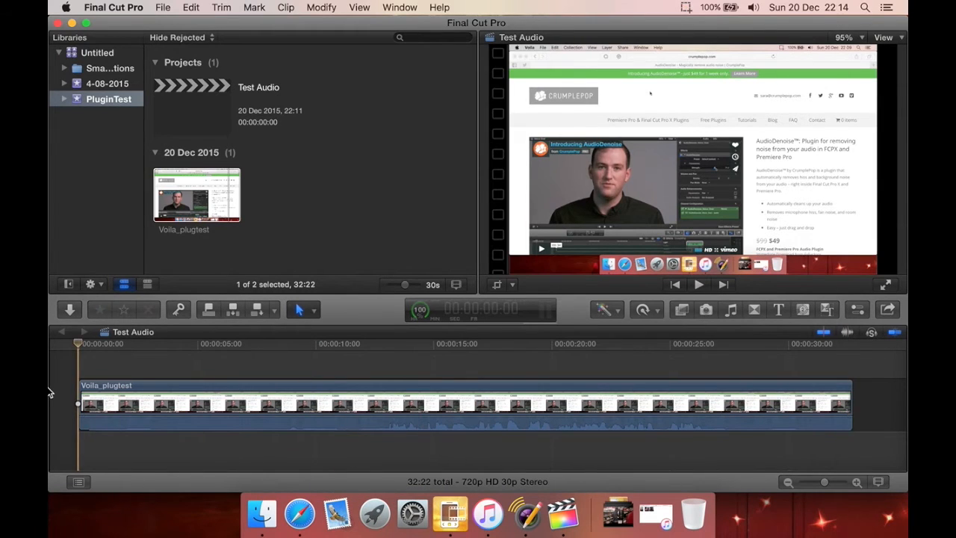
key(XF86AudioRaiseVolume)
key(space)
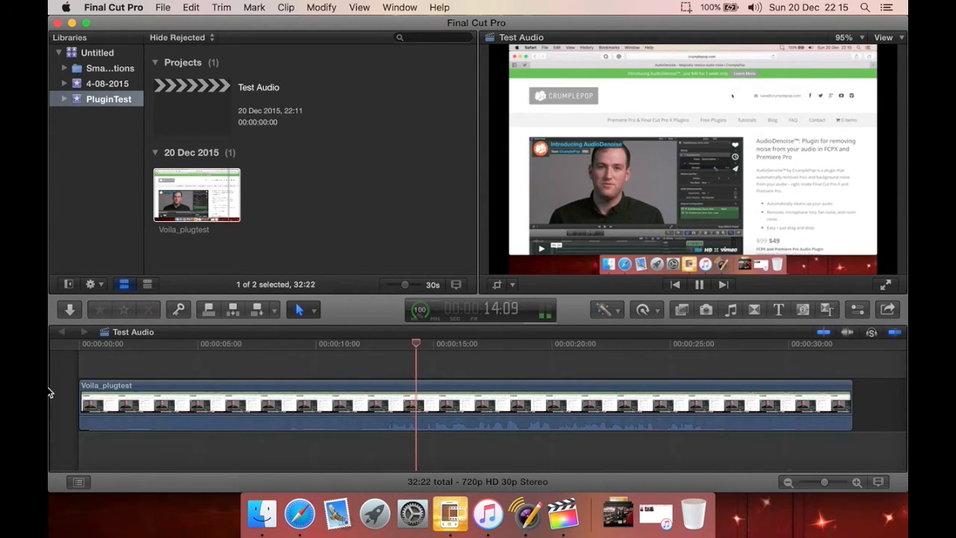
key(space)
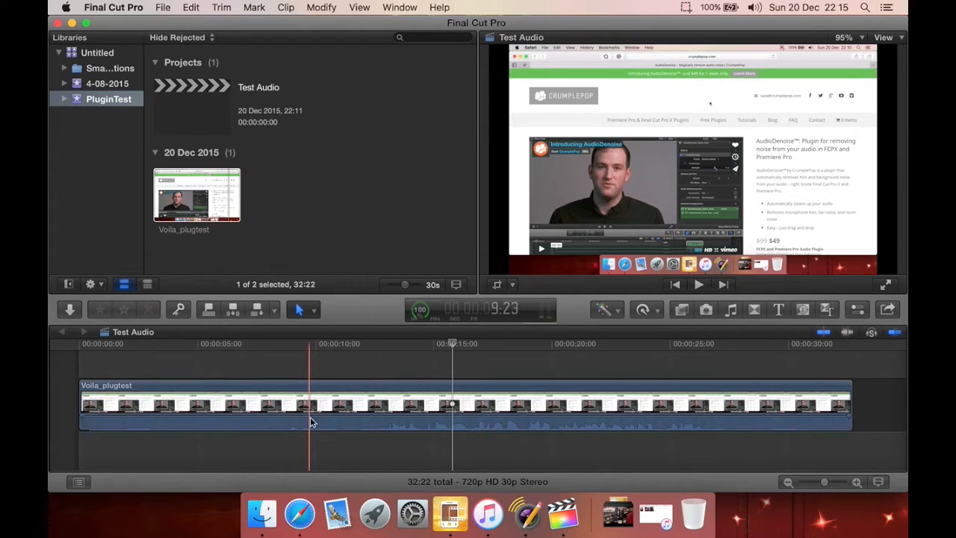
Apply the CrumplePop AudioDenoise effect to the Voila_plugtest clip in the timeline.
click(314, 374)
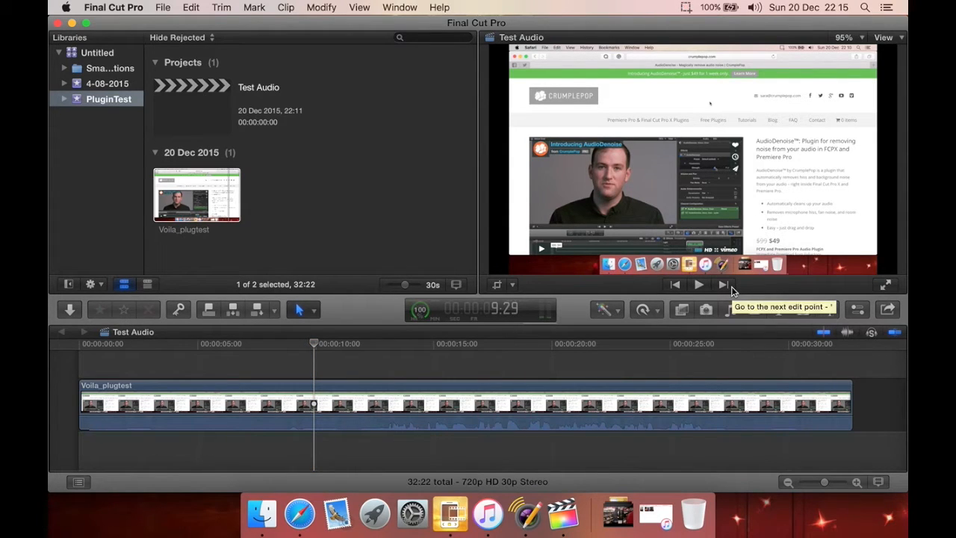
click(682, 311)
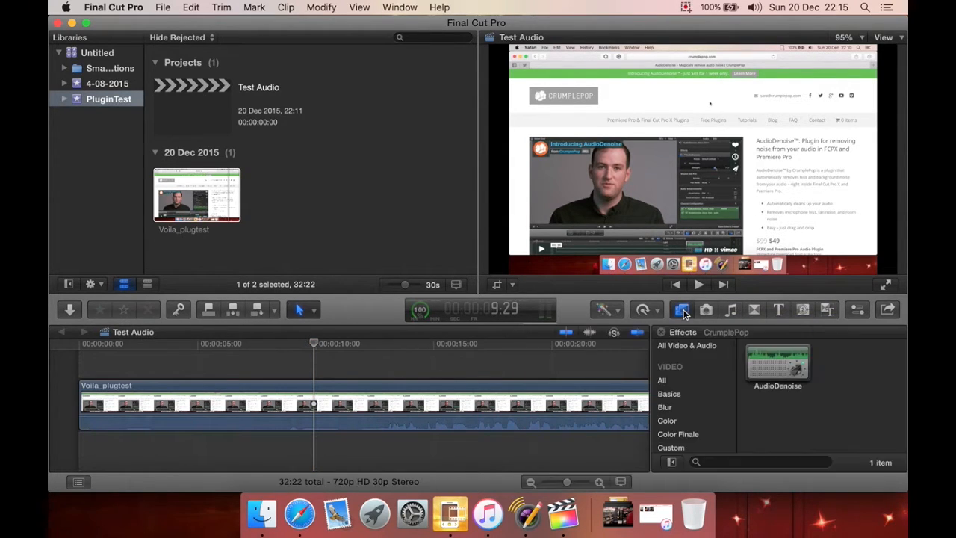
drag(777, 366, 506, 404)
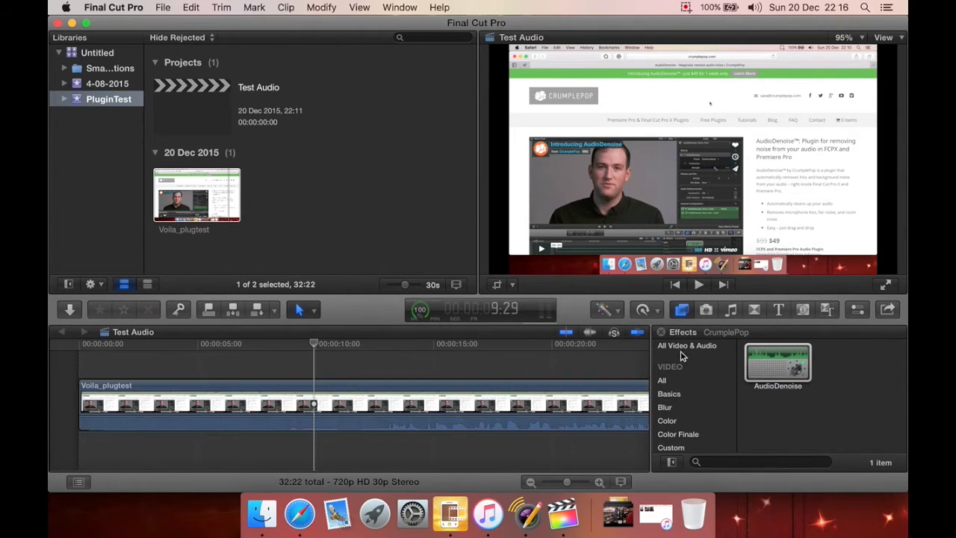
click(681, 311)
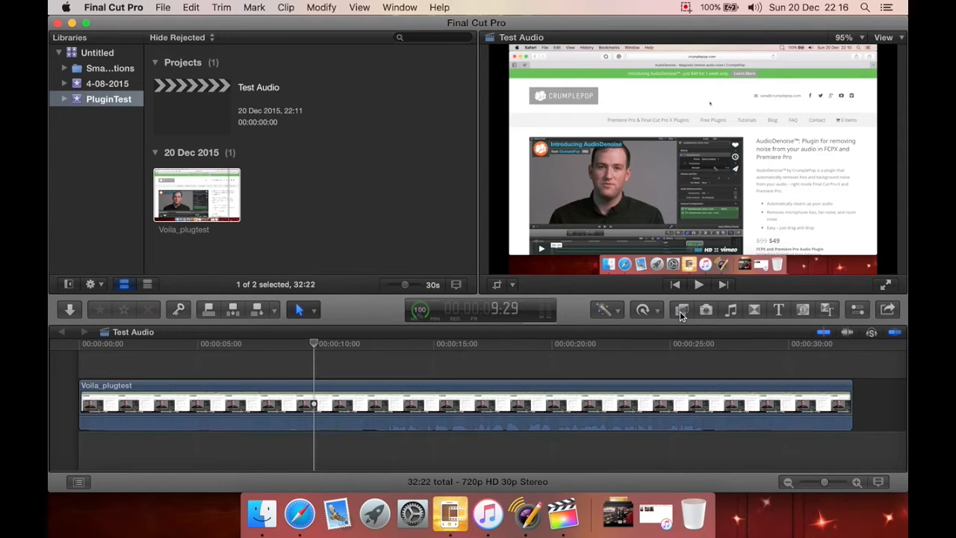
Show the clip's audio settings, check the AudioDenoise presets and expand the effect's parameters.
click(857, 309)
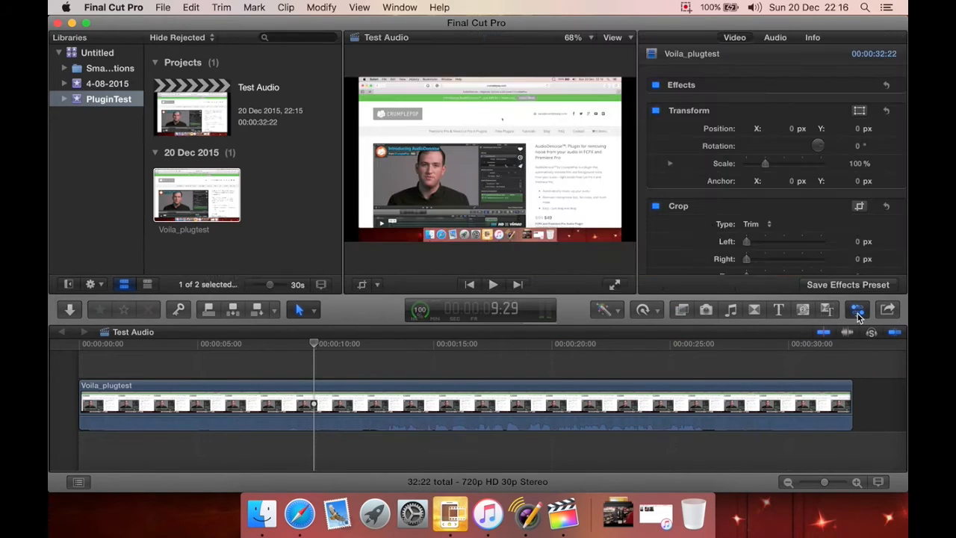
click(777, 37)
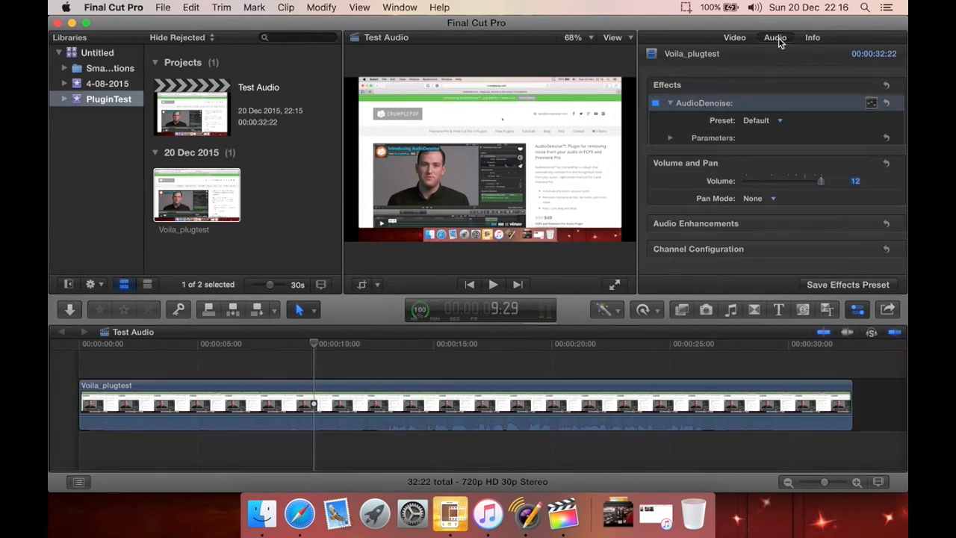
click(781, 121)
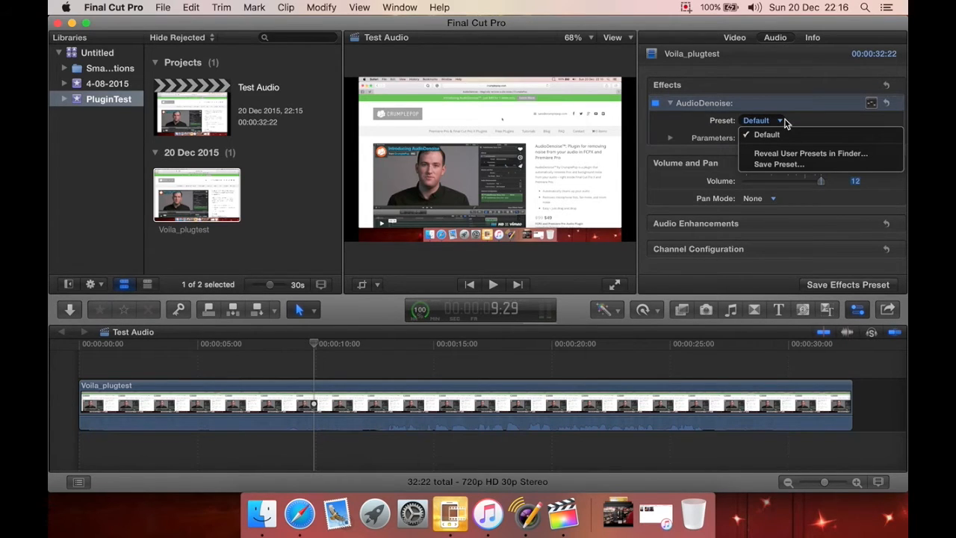
click(684, 135)
click(669, 139)
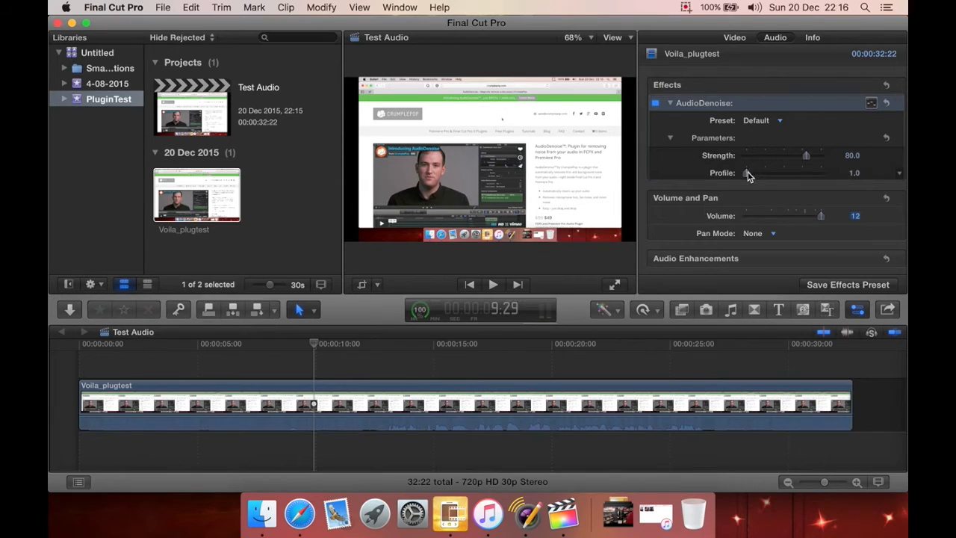
Try adjusting the AudioDenoise Profile, and set it back to 1.
drag(748, 174, 728, 181)
click(856, 174)
text(1)
key(Return)
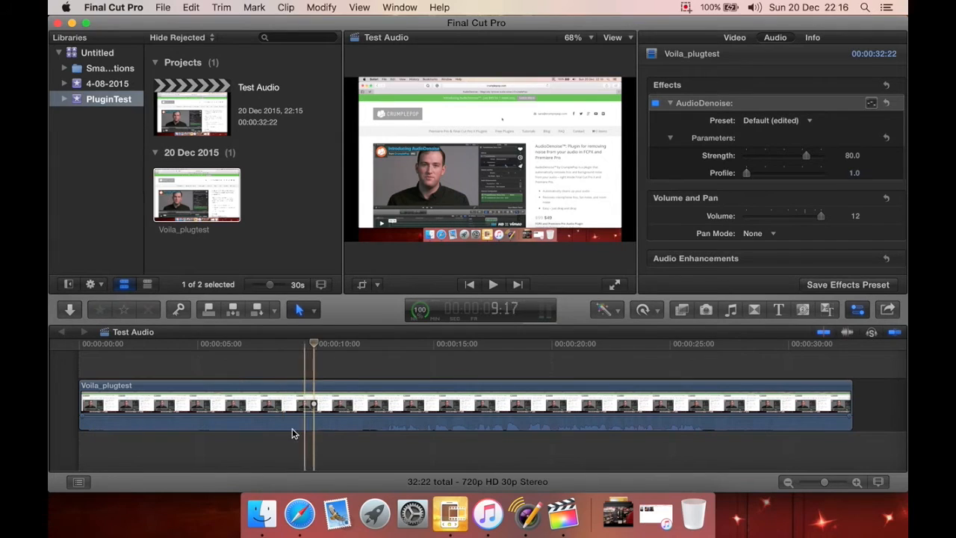
Play back parts of the clip to hear the audio with AudioDenoise applied.
click(381, 423)
key(space)
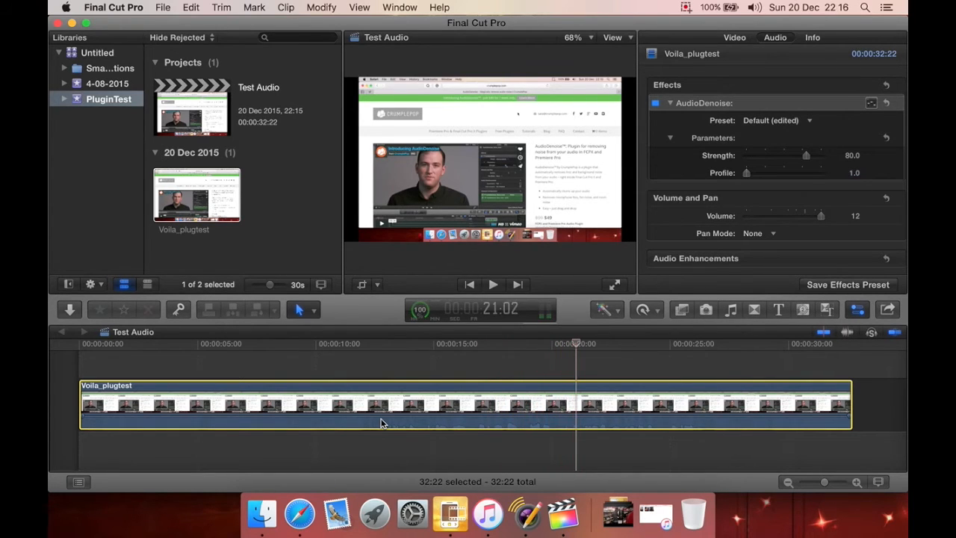
key(space)
key(space)
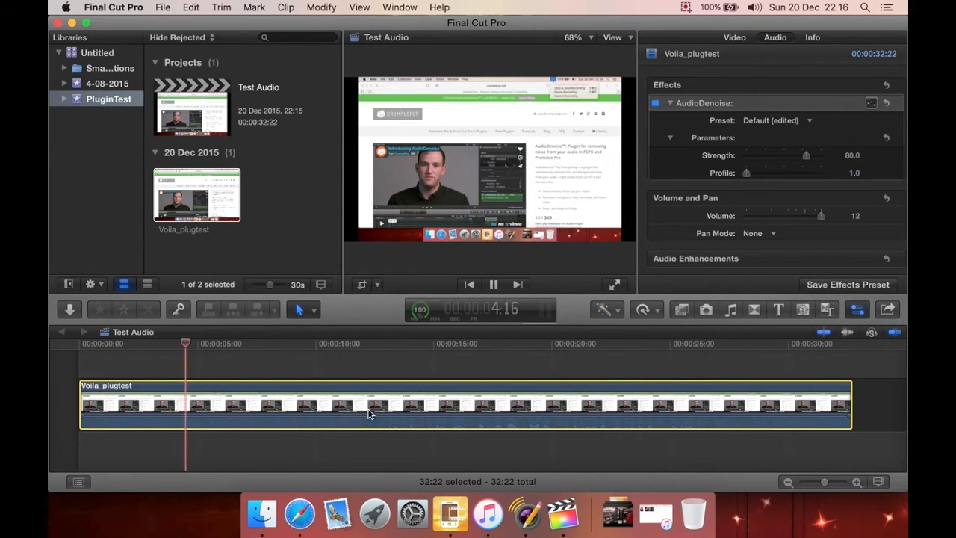
click(348, 367)
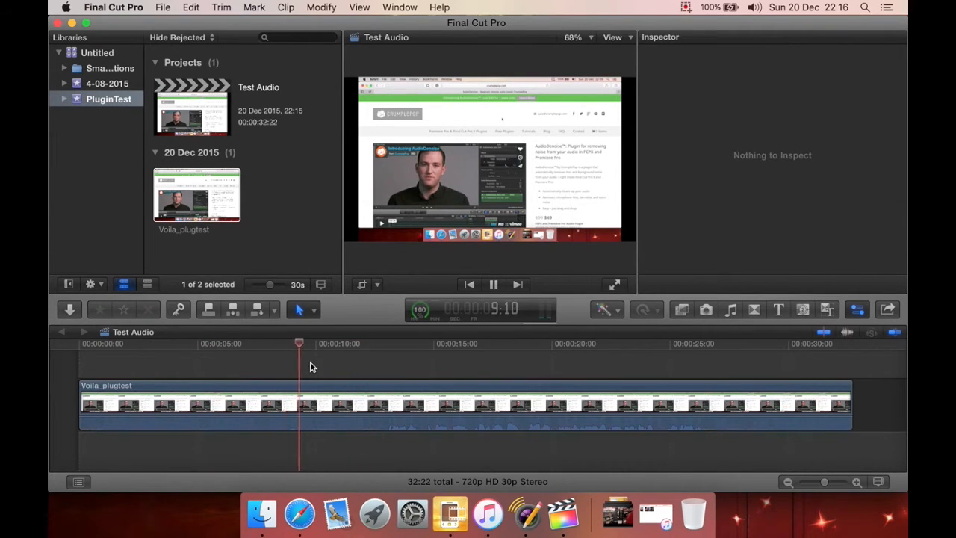
key(space)
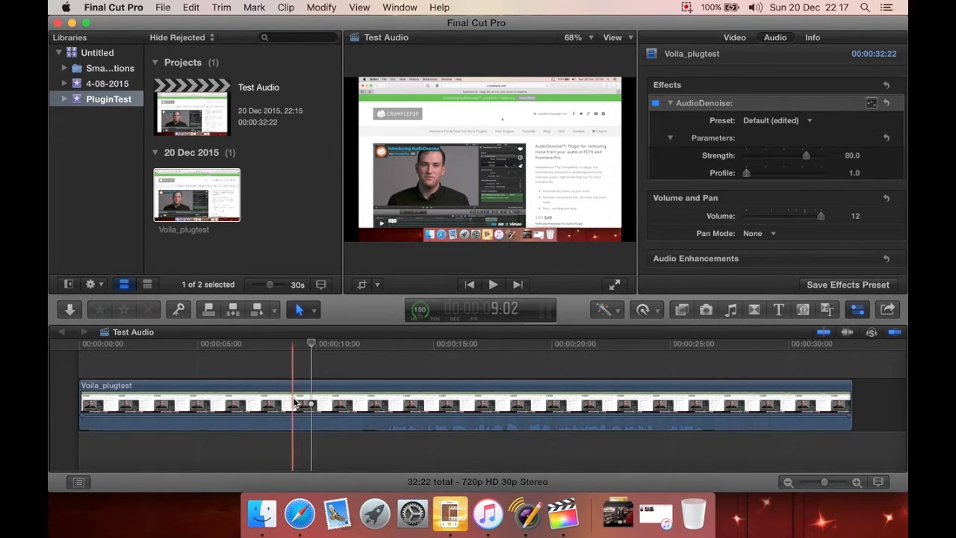
Raise the AudioDenoise Strength to 96 and play the clip from about the 7-second mark.
click(294, 390)
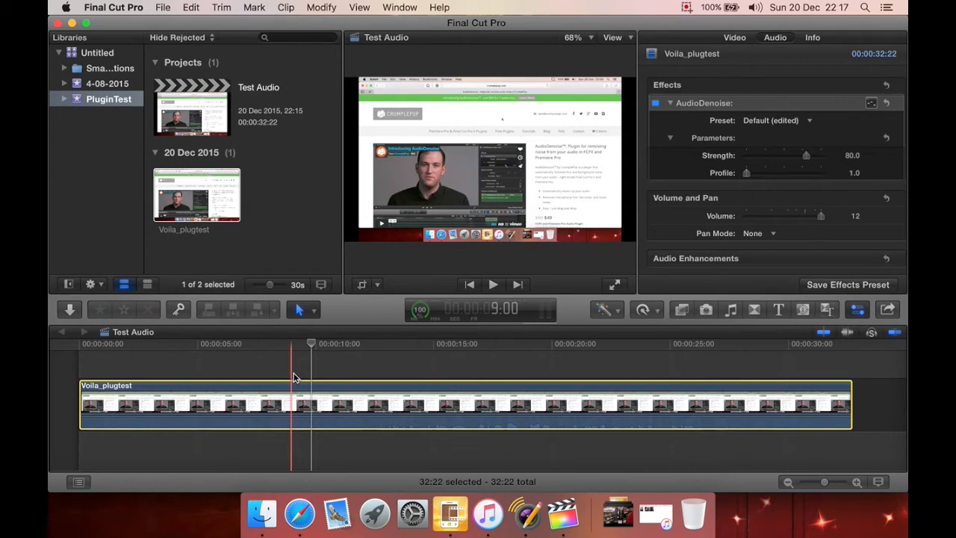
click(291, 376)
click(281, 370)
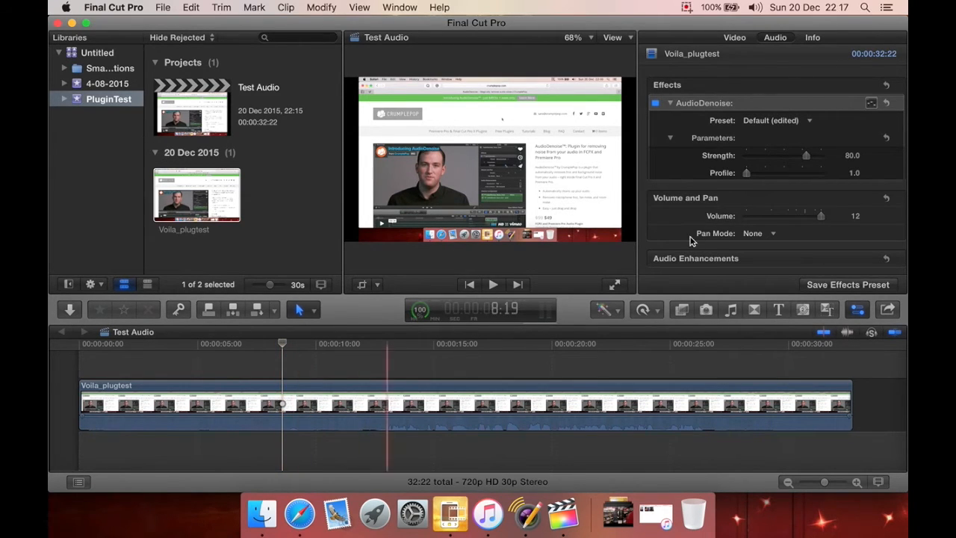
drag(807, 156, 819, 158)
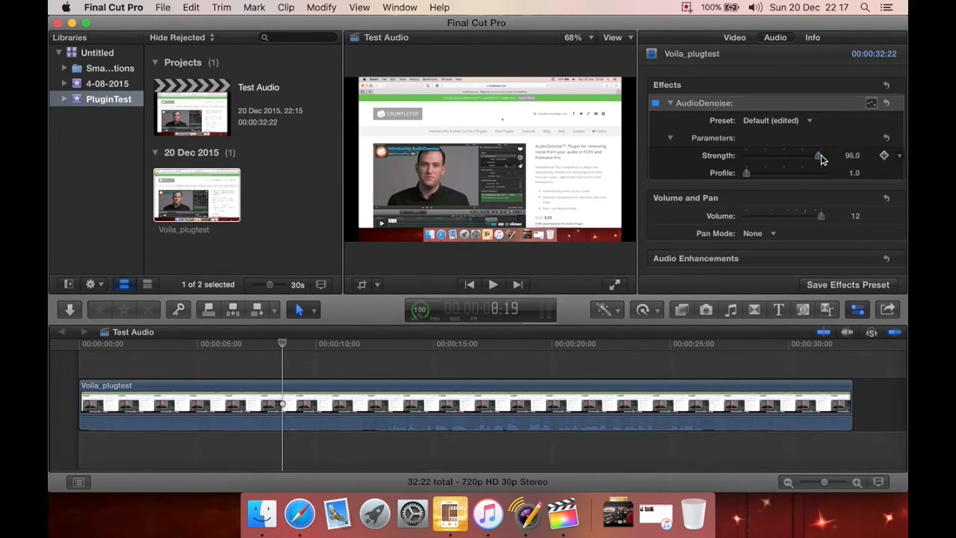
click(241, 362)
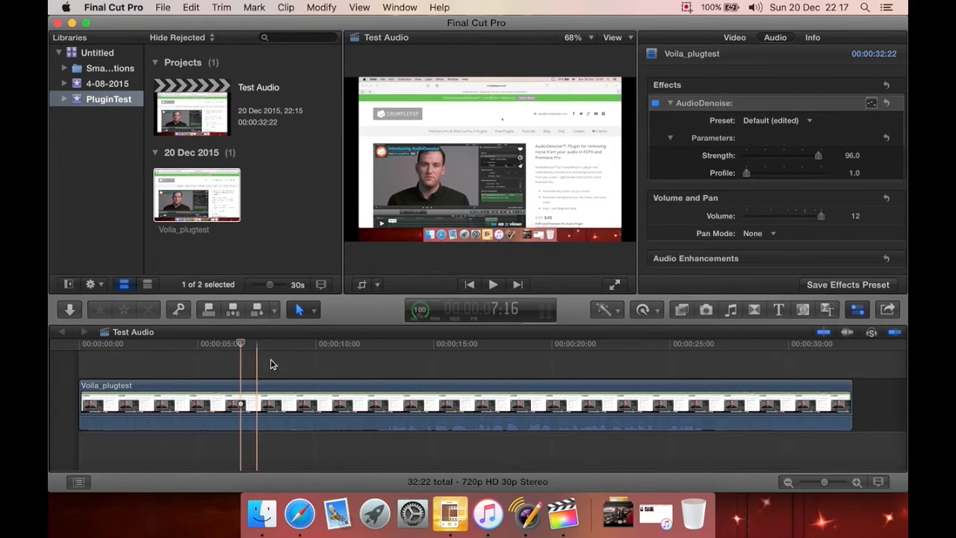
key(space)
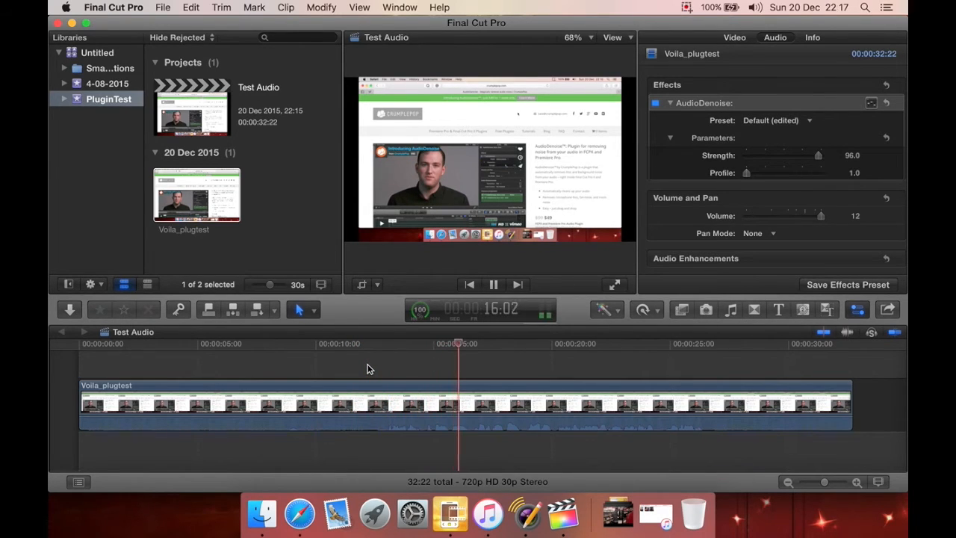
key(space)
Lower the AudioDenoise Strength to 39.
drag(817, 156, 774, 157)
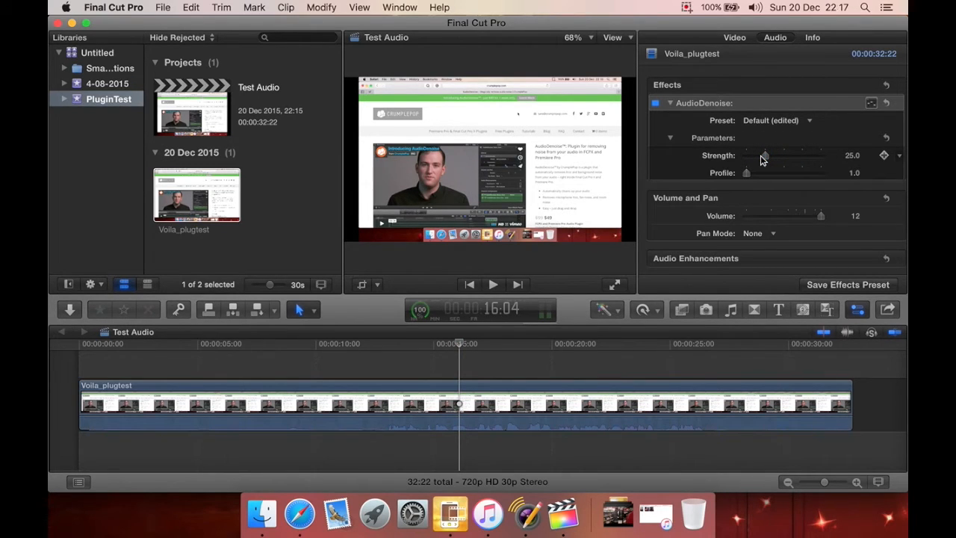
drag(761, 156, 751, 160)
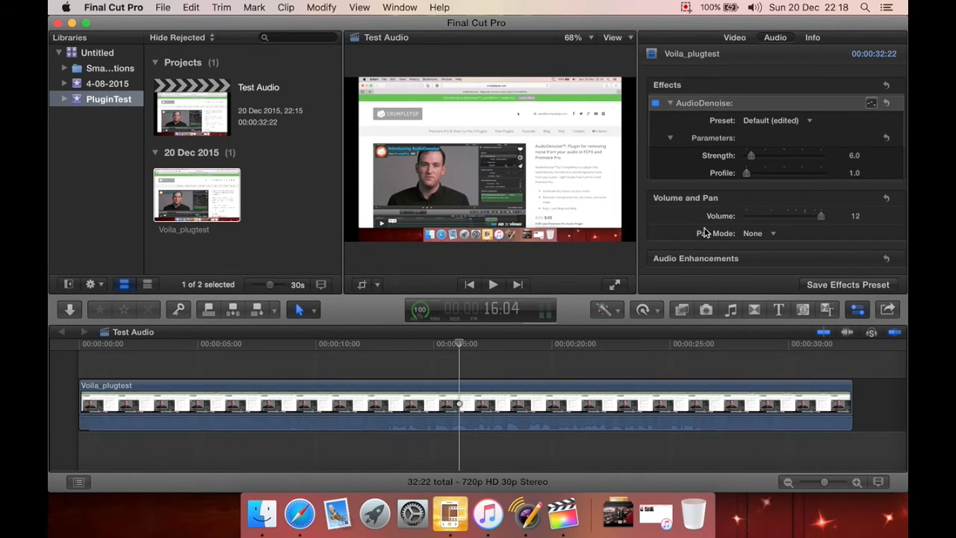
click(751, 156)
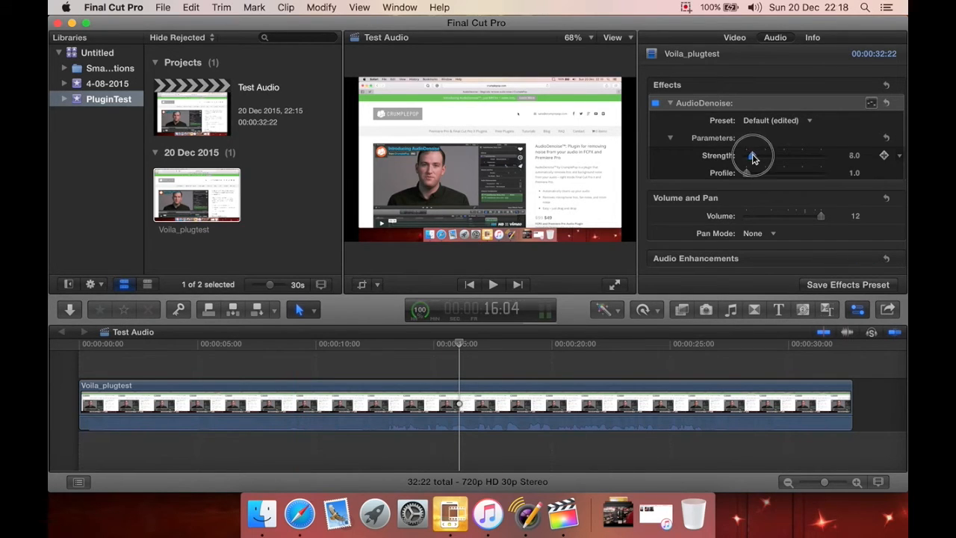
drag(756, 158, 774, 162)
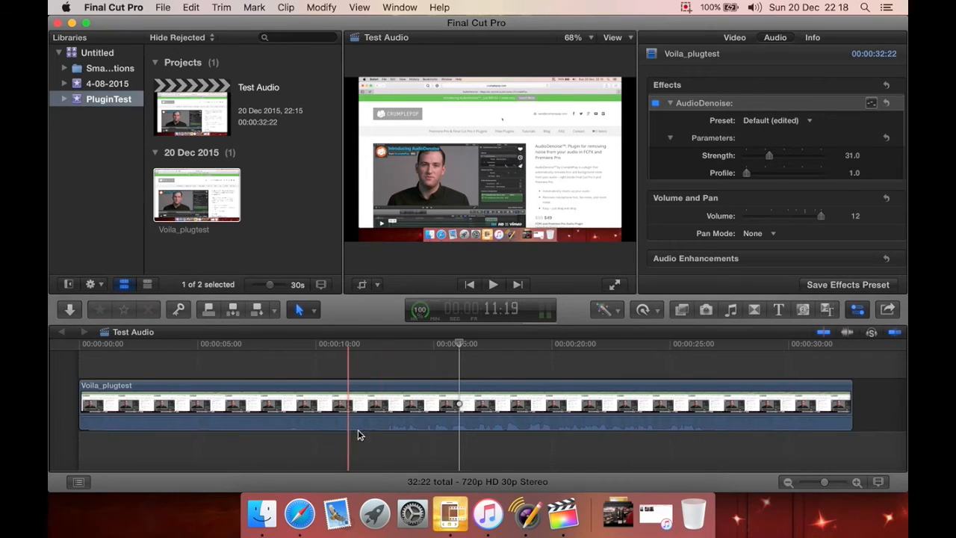
drag(769, 156, 775, 155)
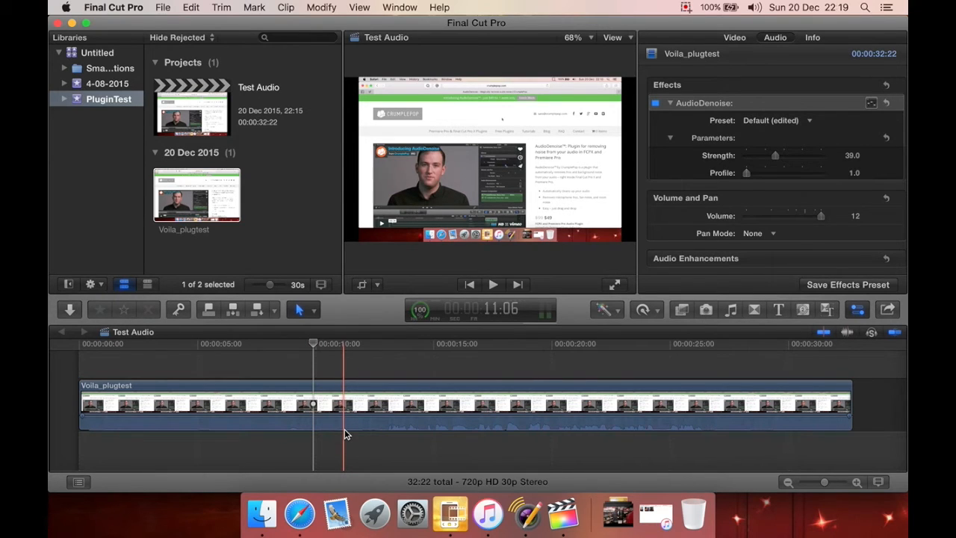
Play the clip from about 9 seconds to hear the reduced strength, and check the AudioDenoise preset options.
click(284, 393)
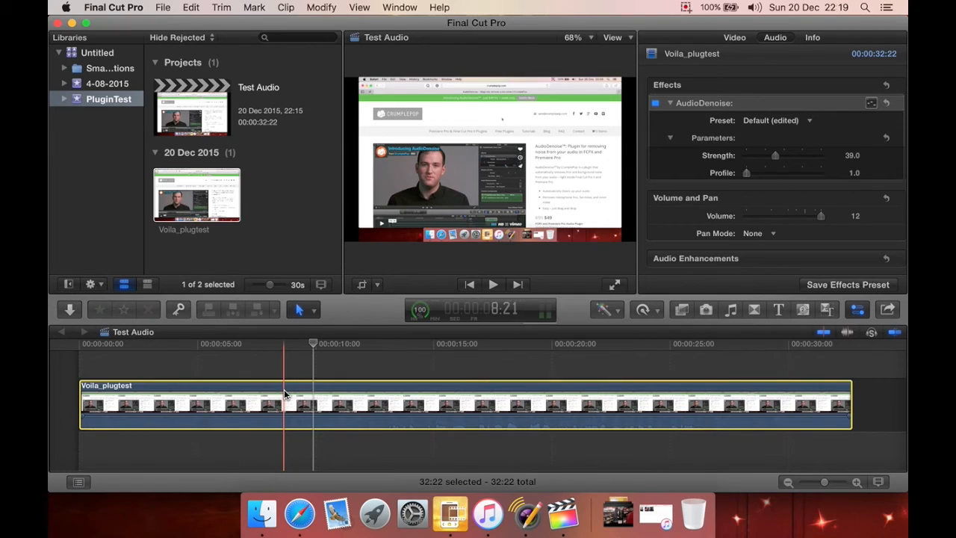
click(284, 372)
key(space)
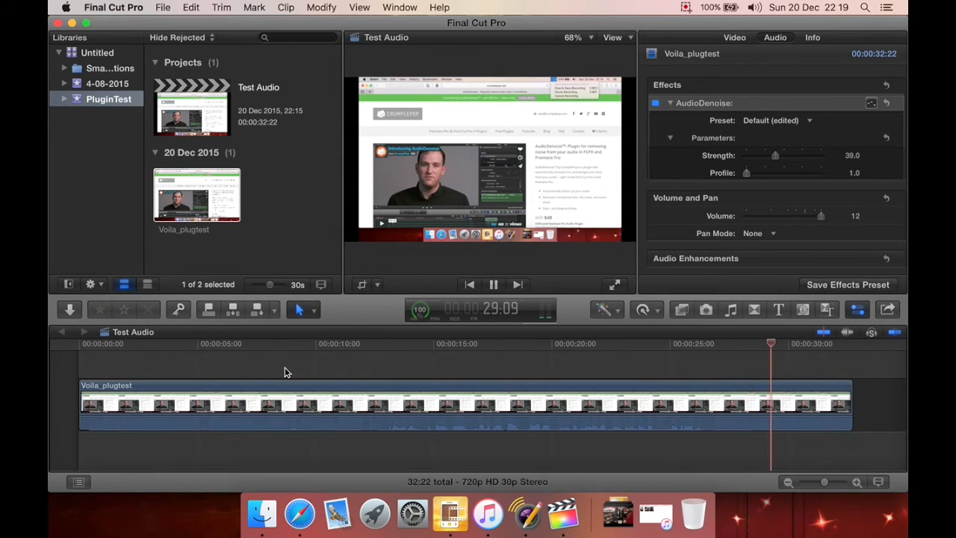
key(space)
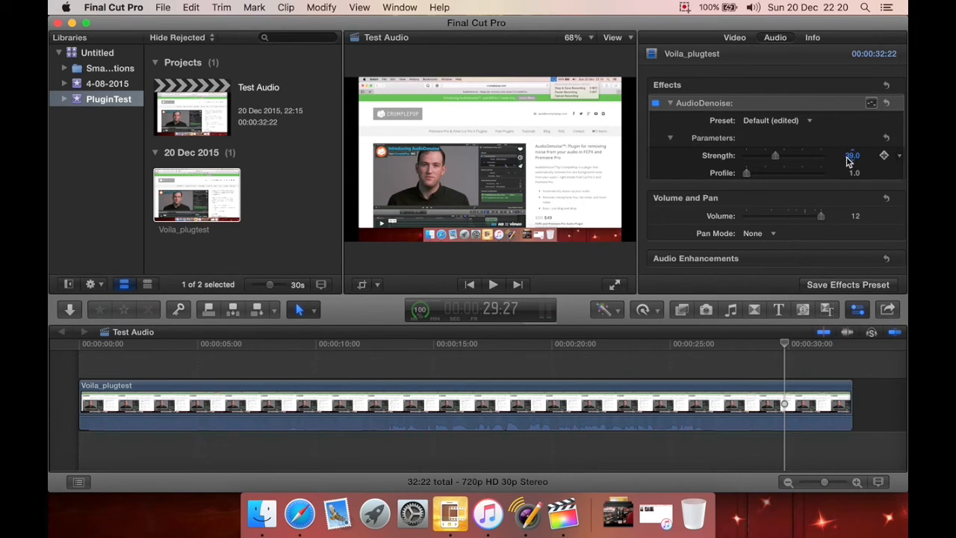
click(808, 122)
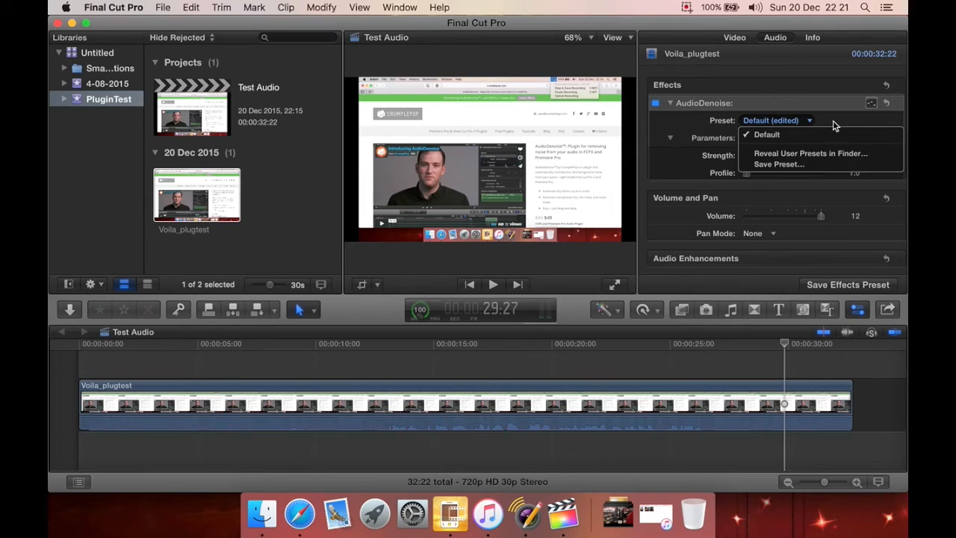
click(833, 121)
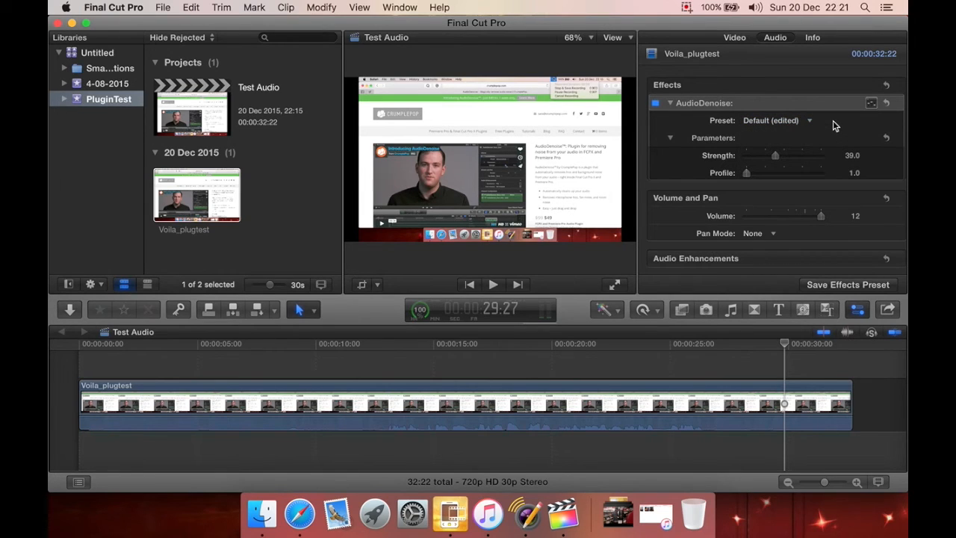